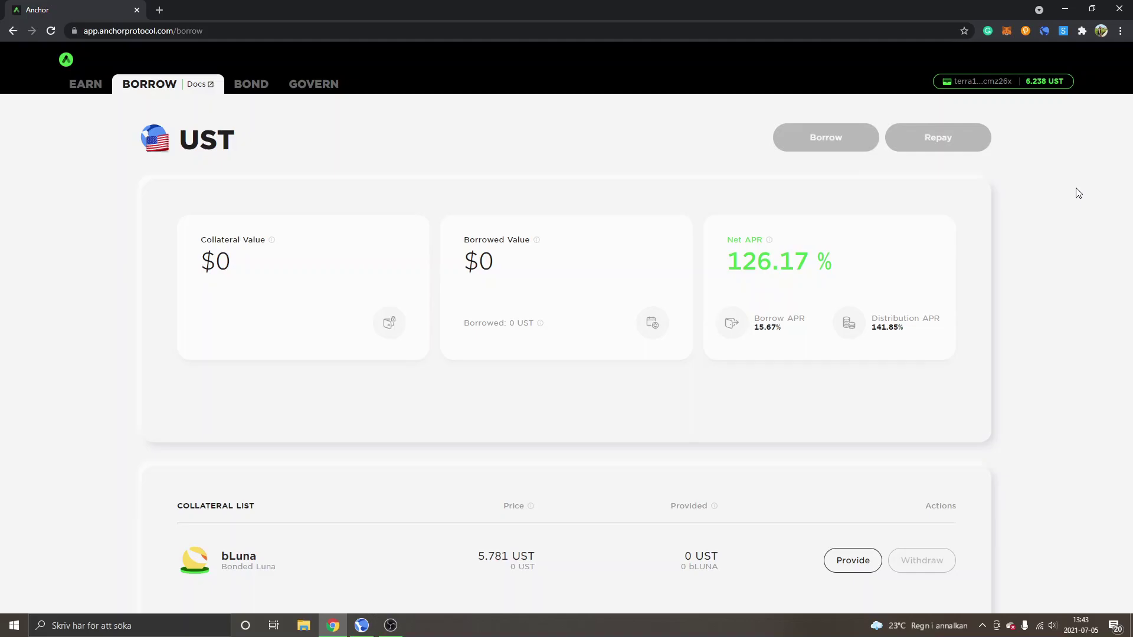
Bond 2 Luna with the Certus One validator to mint 1.999985 bLuna.
click(250, 85)
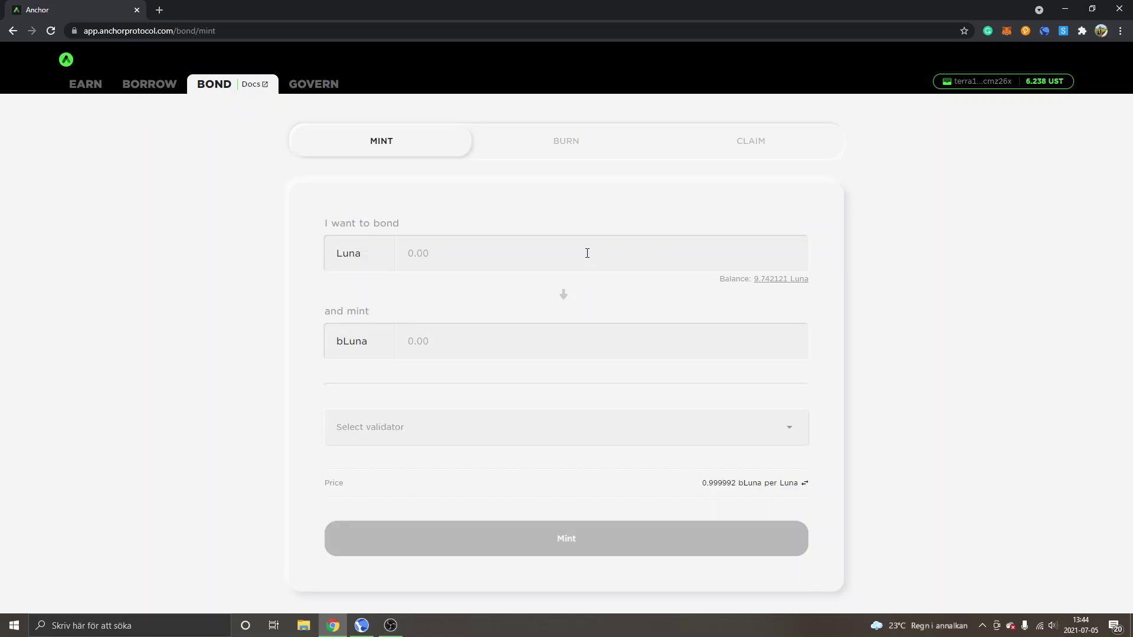
text(2)
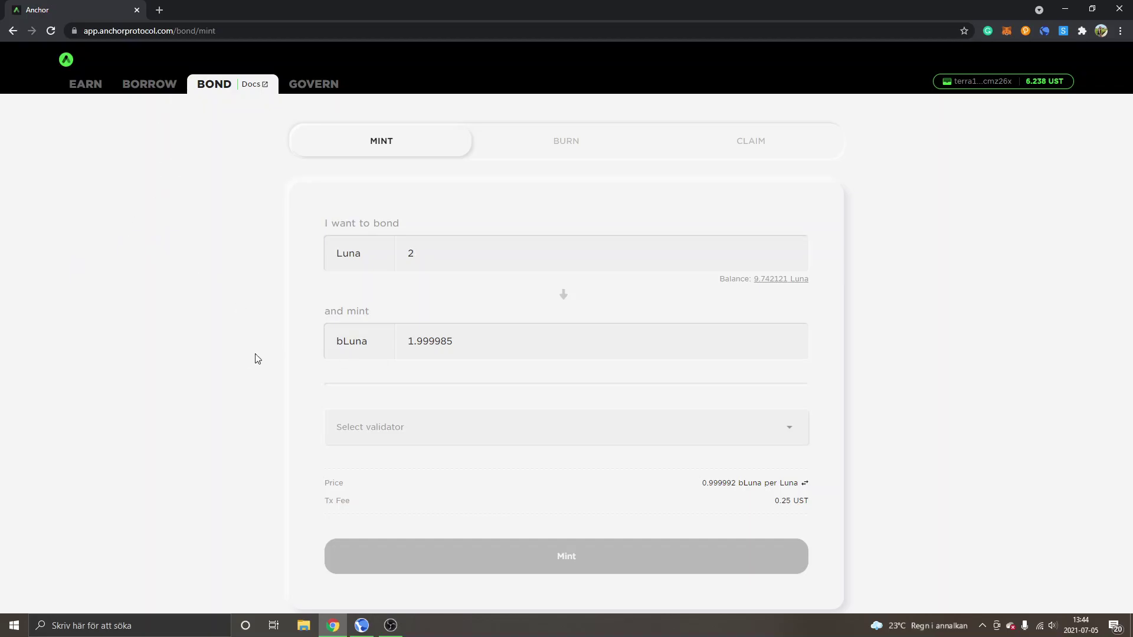
scroll(255, 361, down, 1)
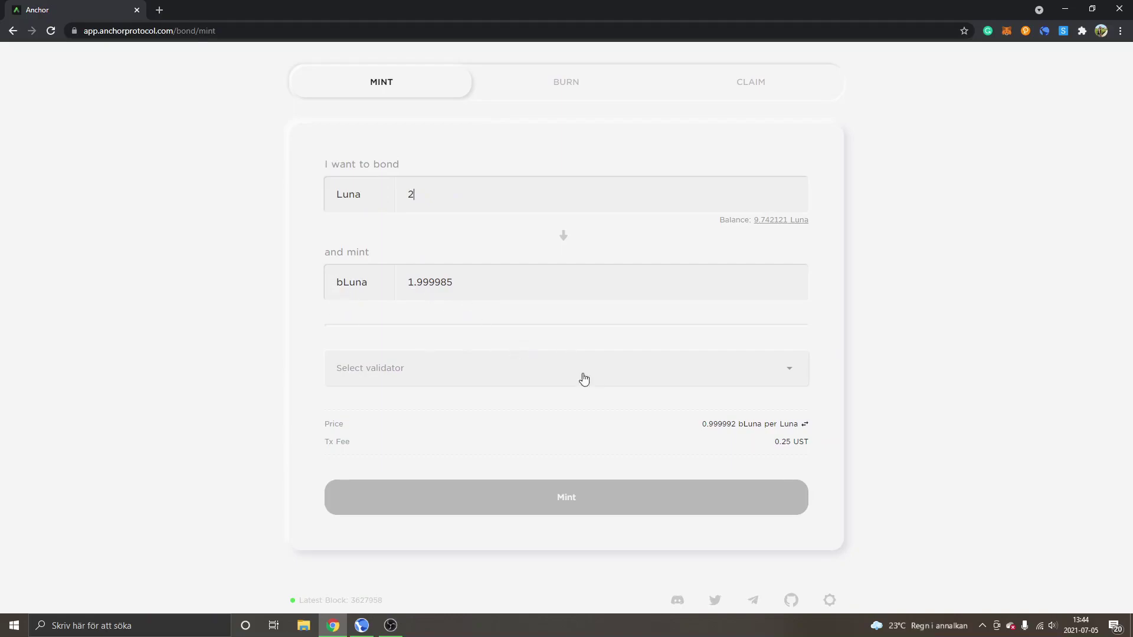
click(653, 372)
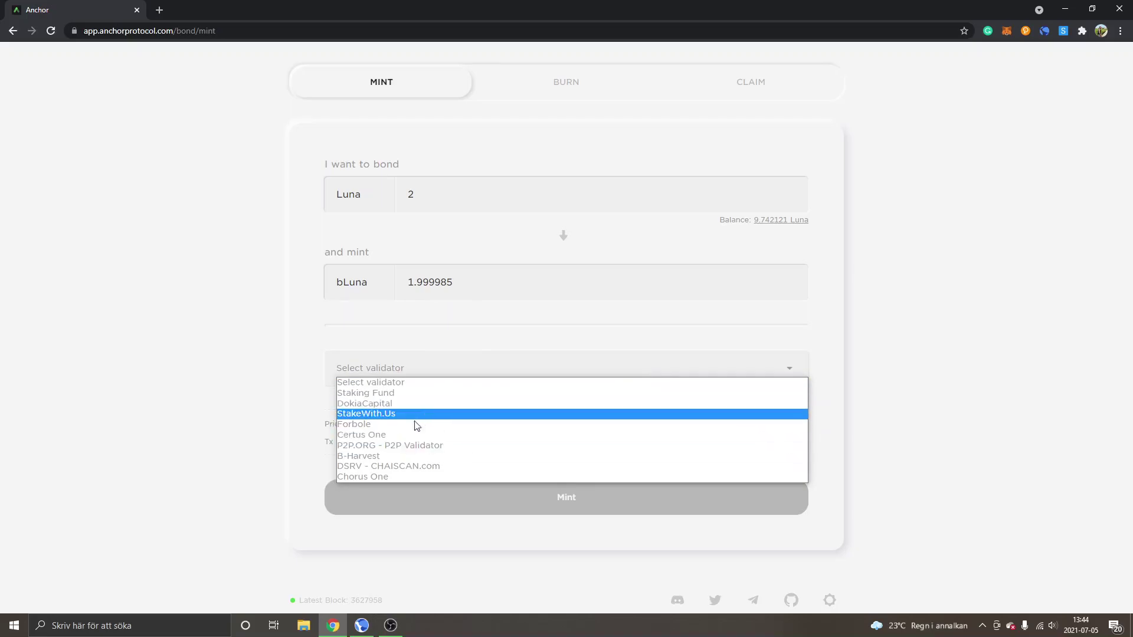
click(378, 439)
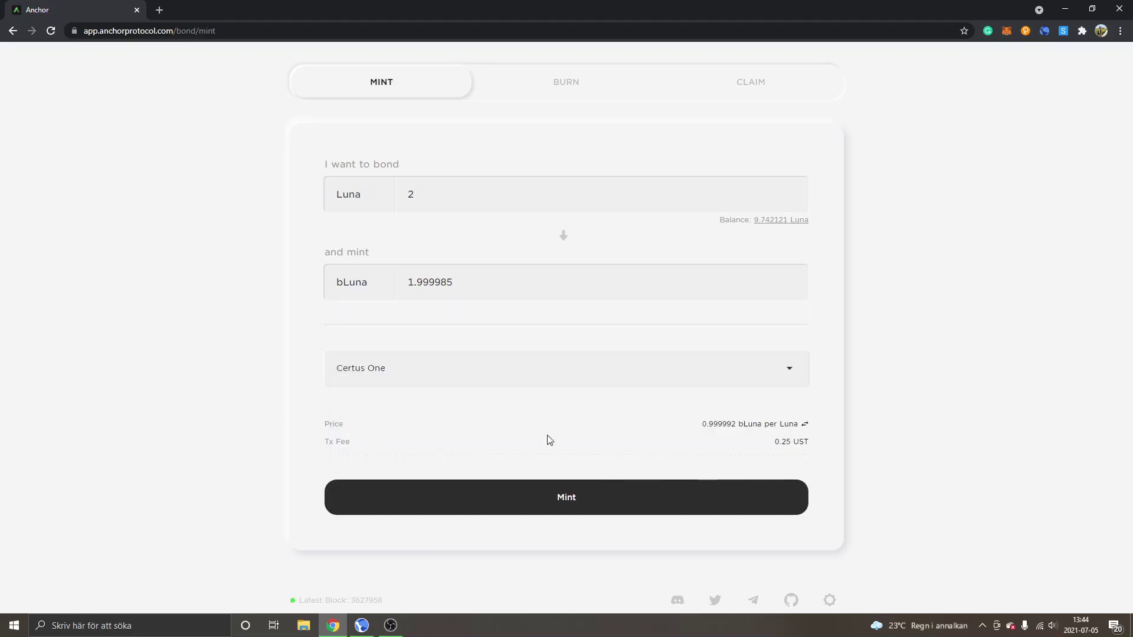
click(646, 503)
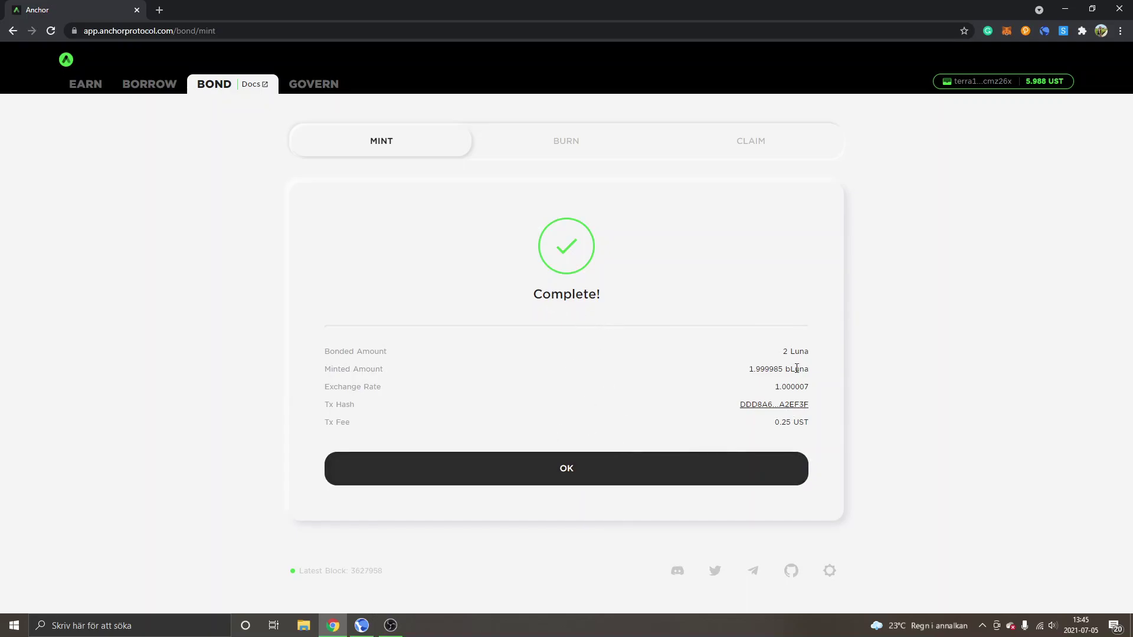
click(600, 475)
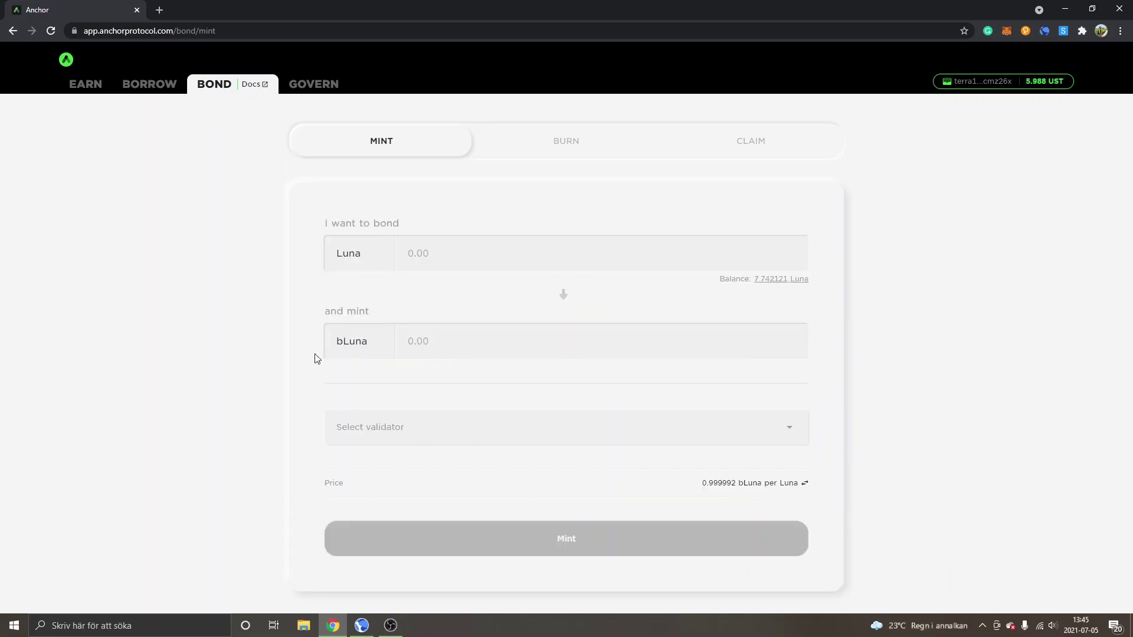
On the Borrow page, provide the full 1.999985 bLuna wallet balance as collateral.
click(146, 89)
scroll(700, 232, down, 1)
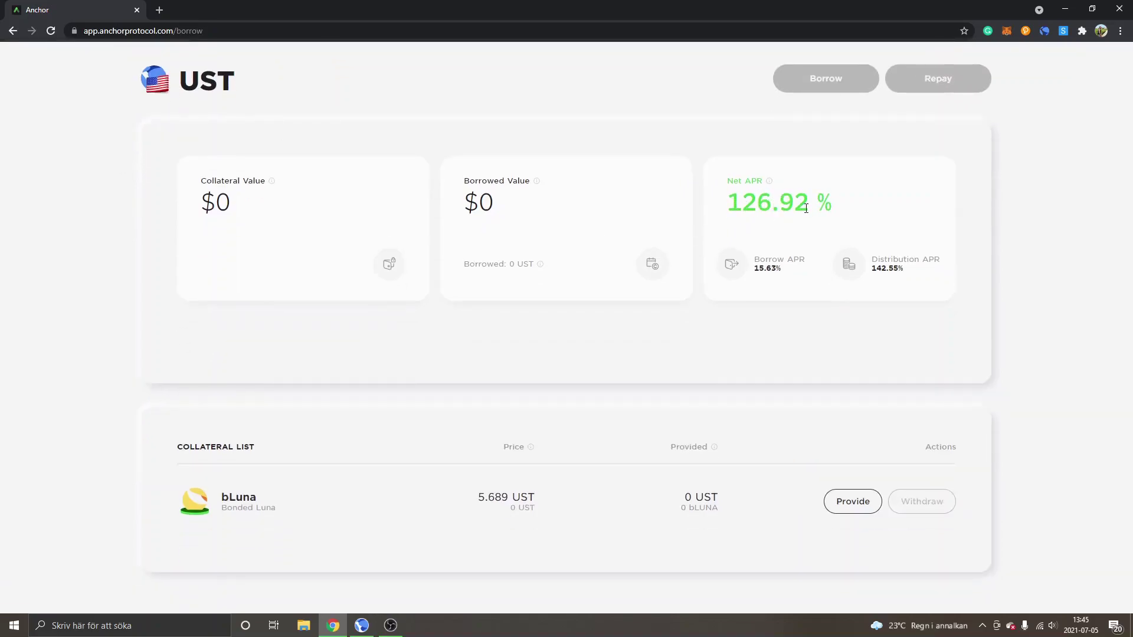
scroll(944, 289, down, 1)
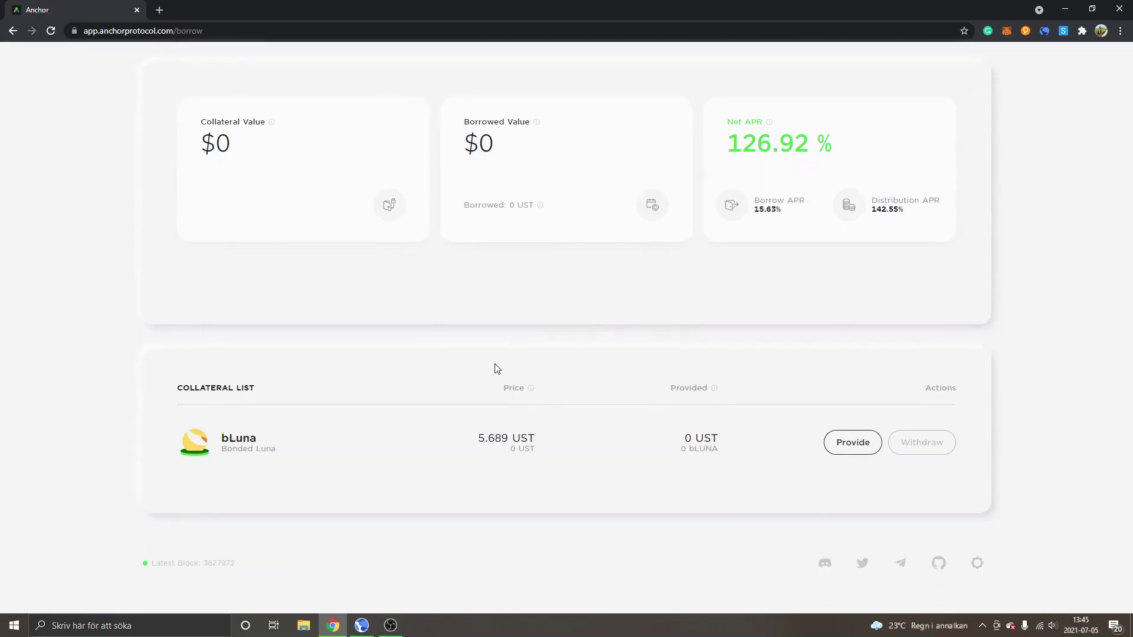
scroll(301, 398, down, 1)
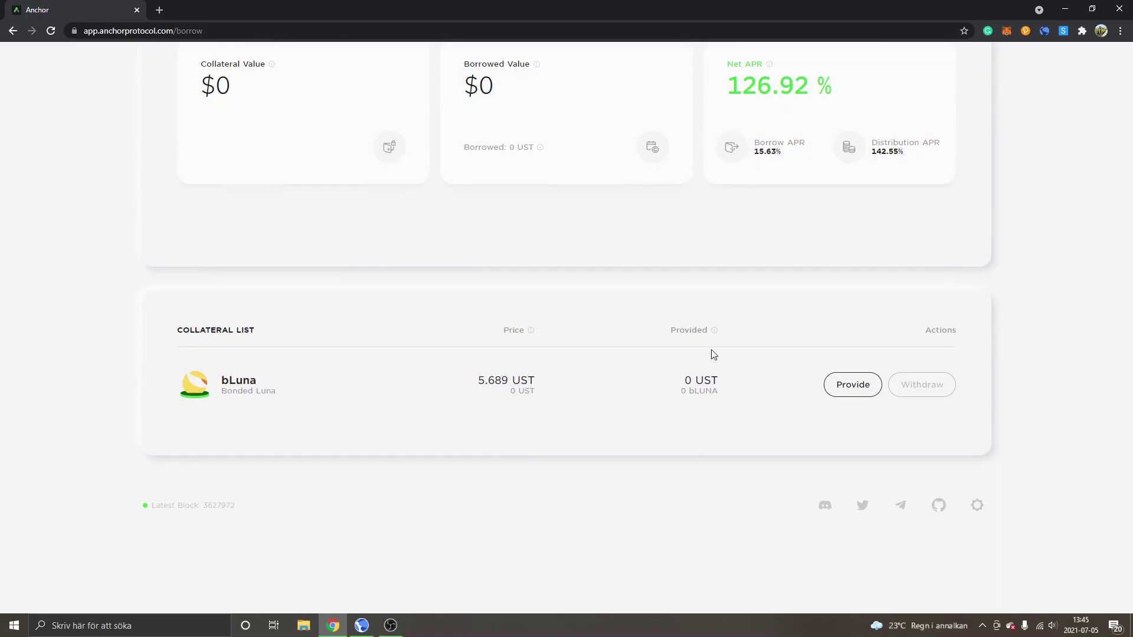
click(846, 387)
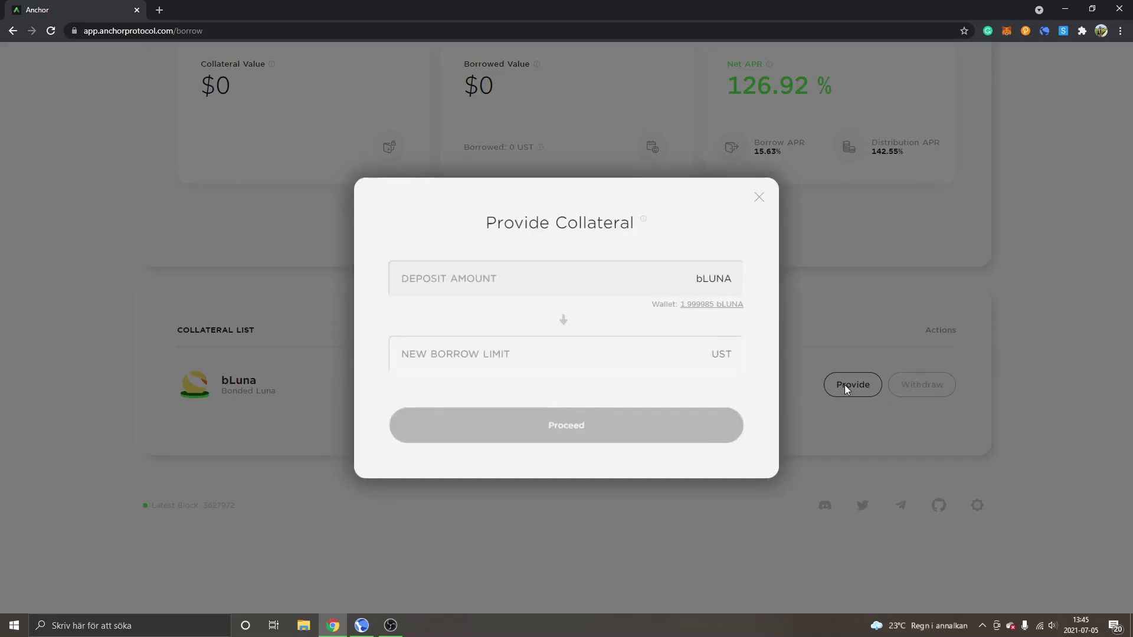
click(704, 305)
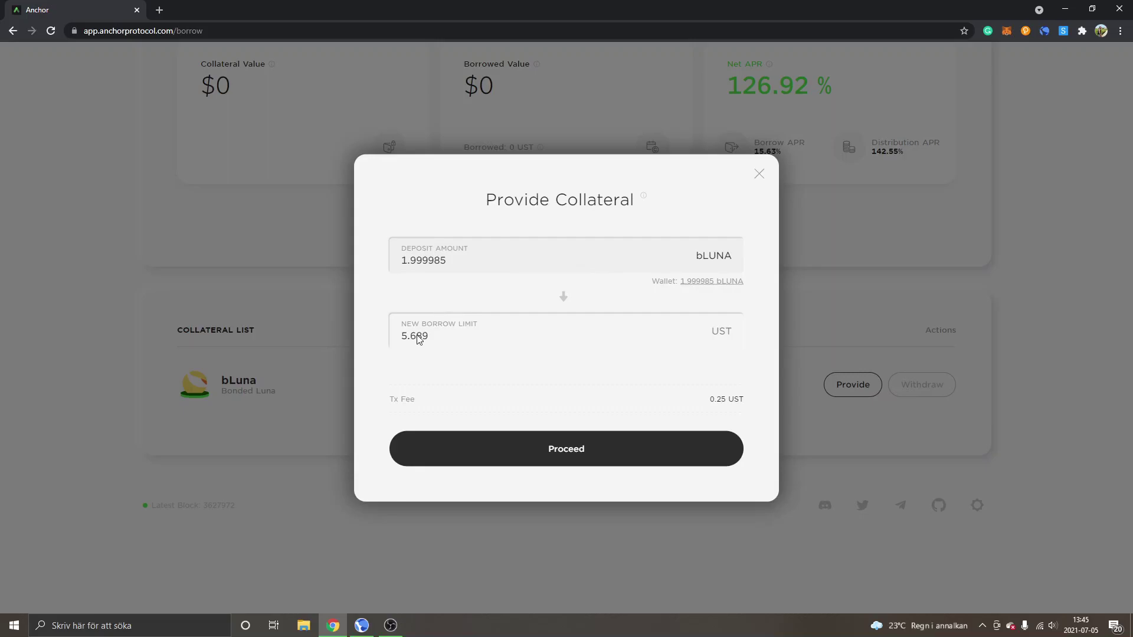
click(597, 456)
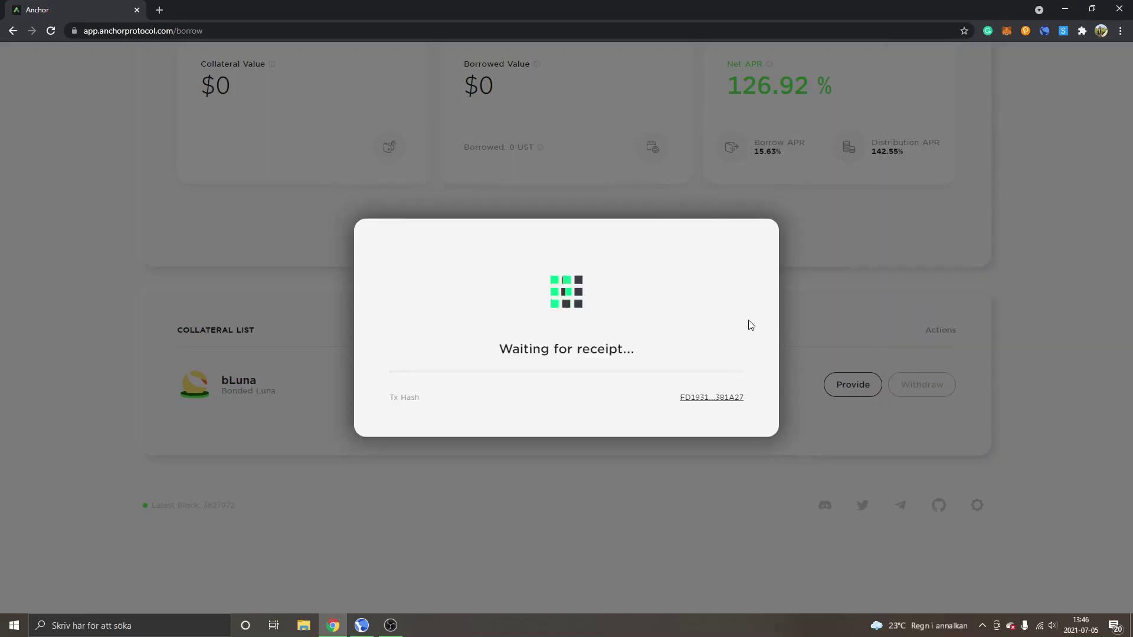
click(633, 419)
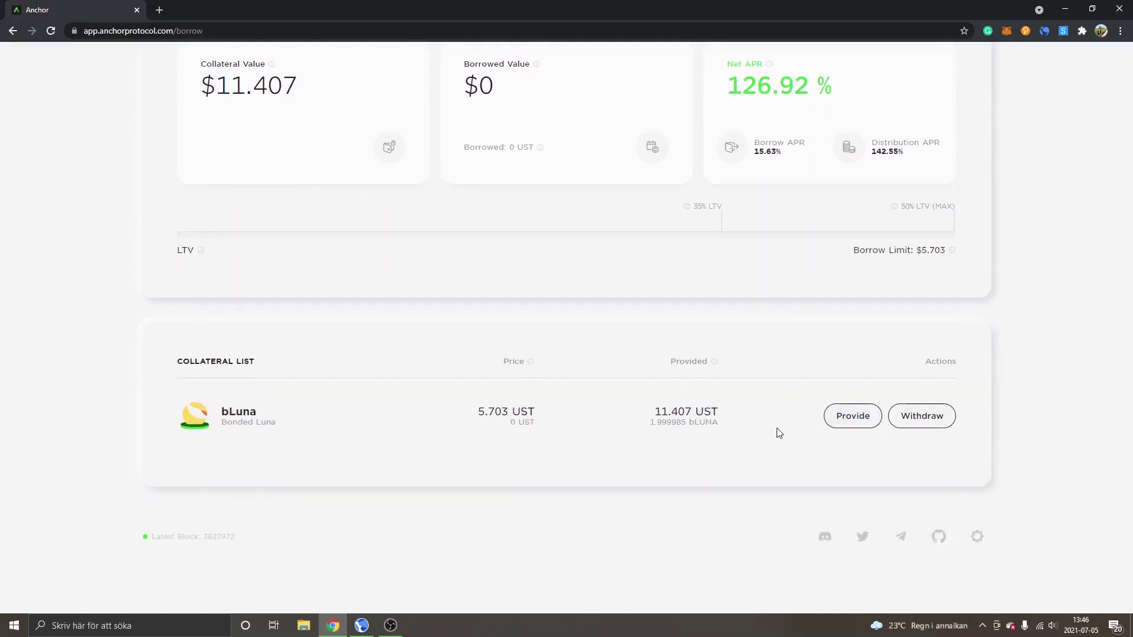
scroll(682, 435, up, 1)
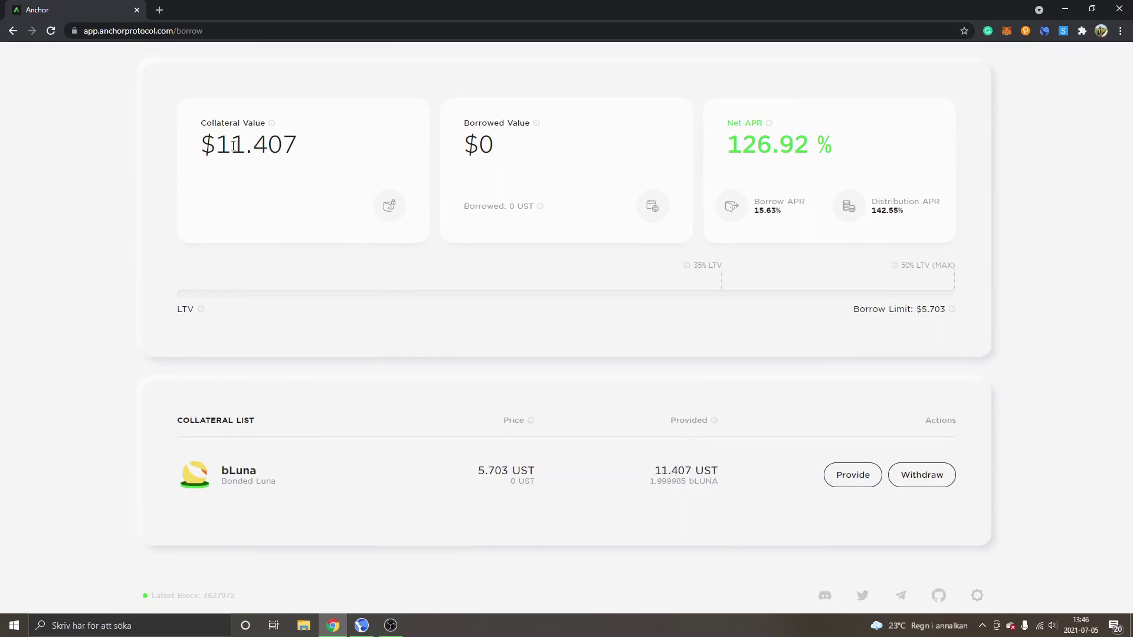
scroll(281, 213, up, 2)
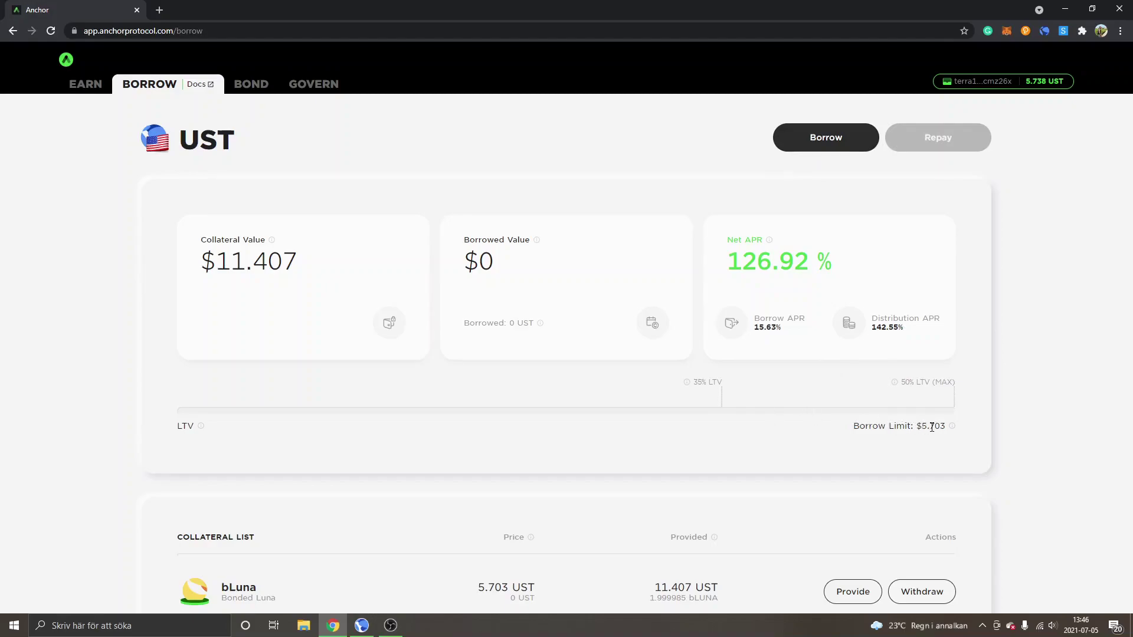
Borrow 2.548 UST at about 22% LTV and approve it in the wallet.
click(822, 141)
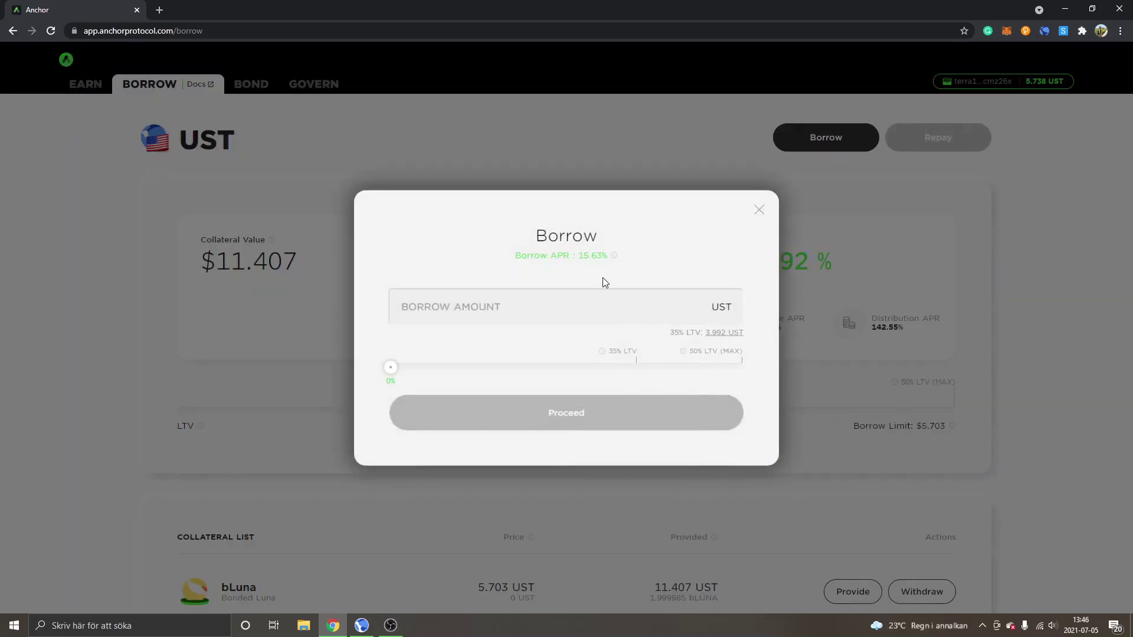
drag(390, 370, 639, 326)
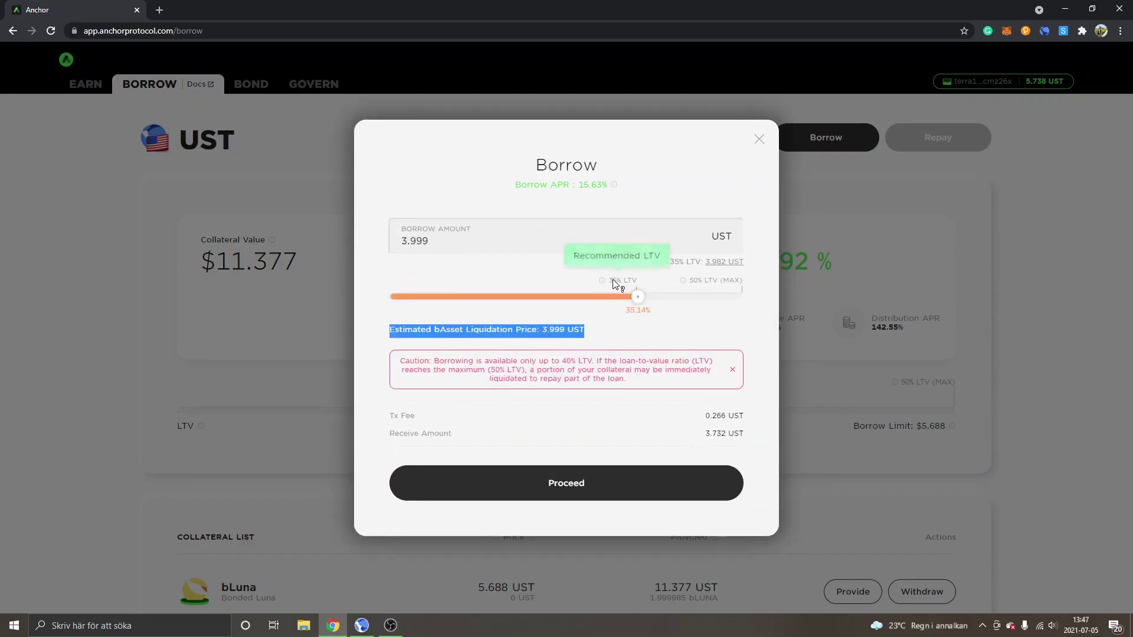
click(655, 331)
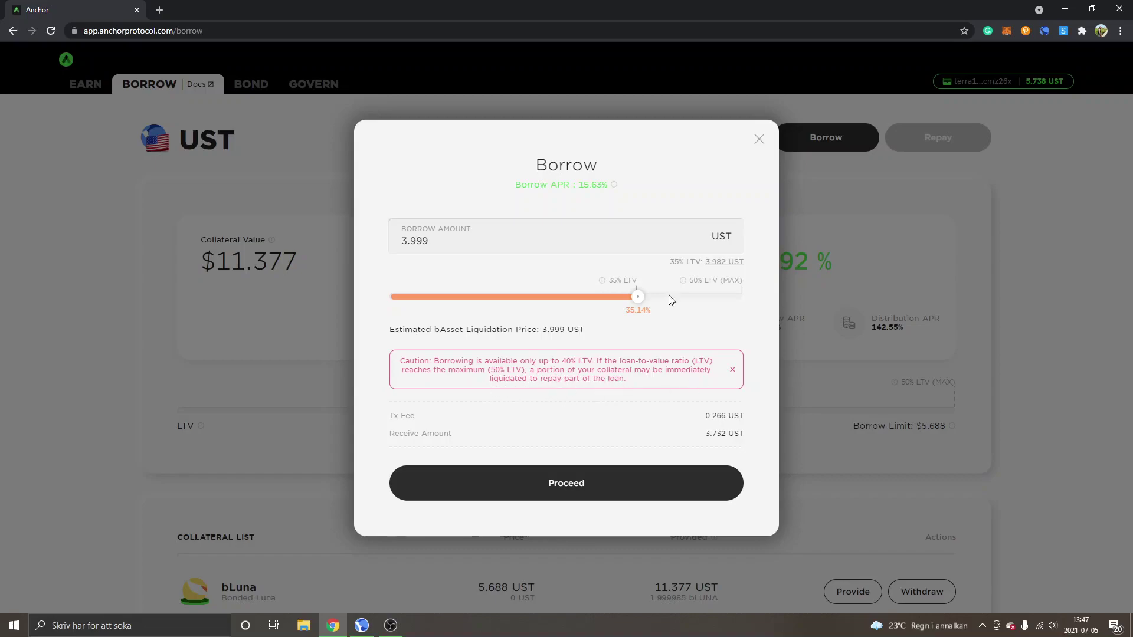
drag(636, 297, 541, 324)
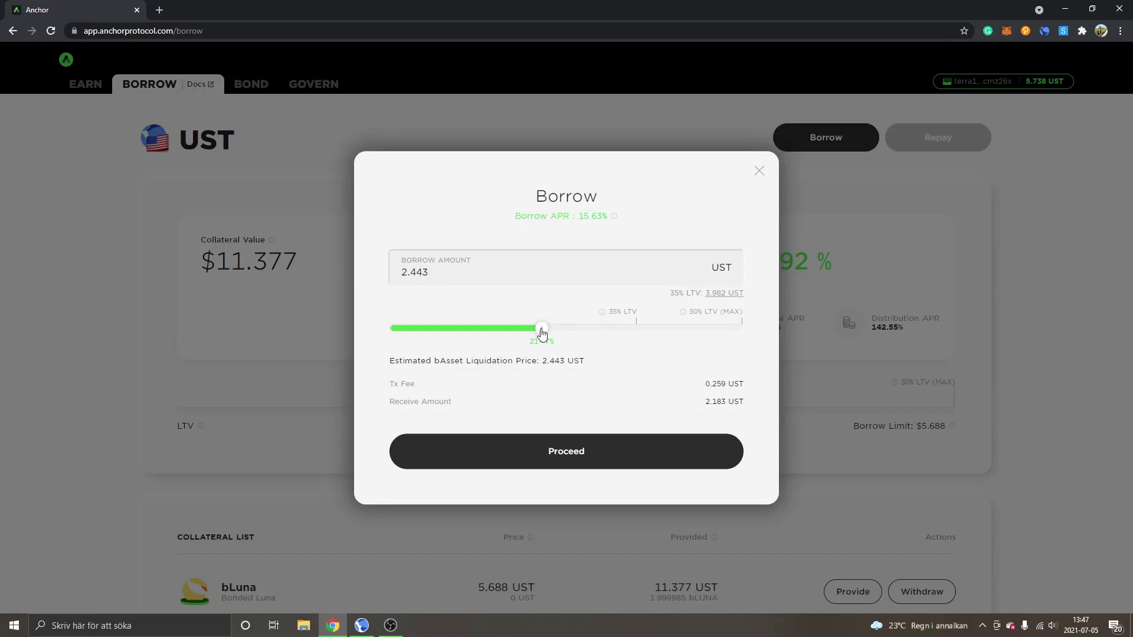
drag(543, 335, 549, 334)
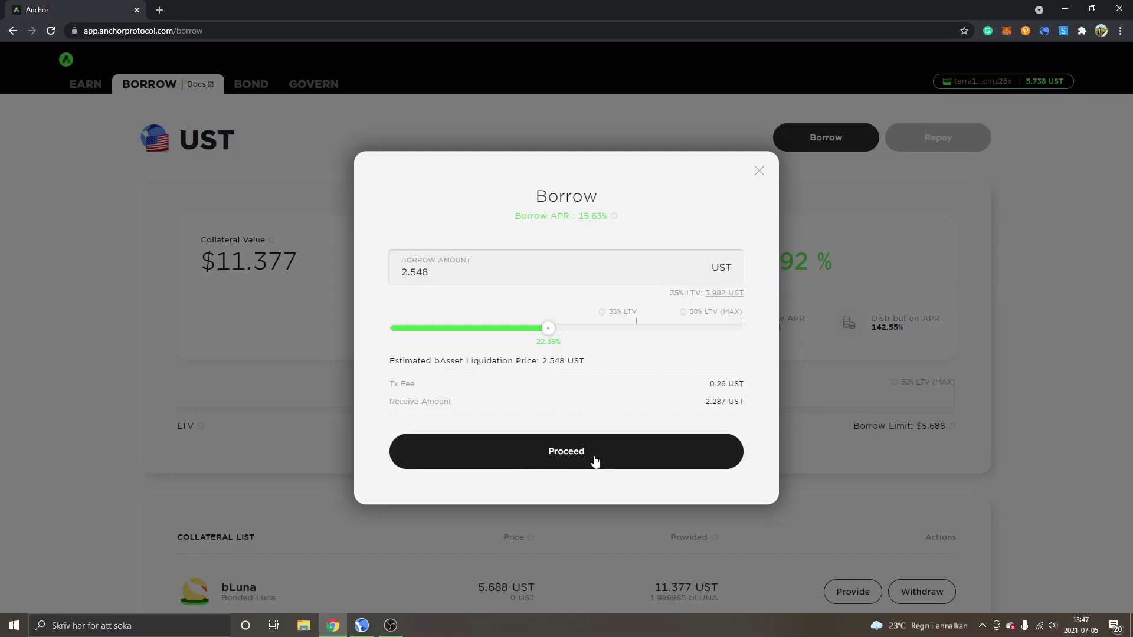
click(588, 454)
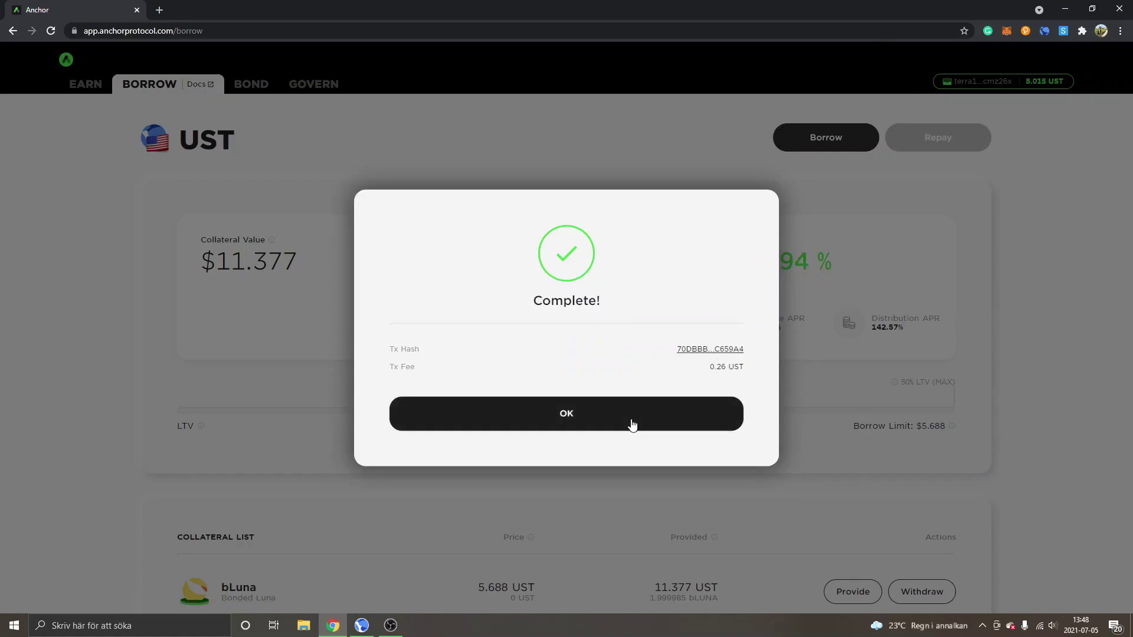
click(633, 424)
scroll(354, 318, down, 2)
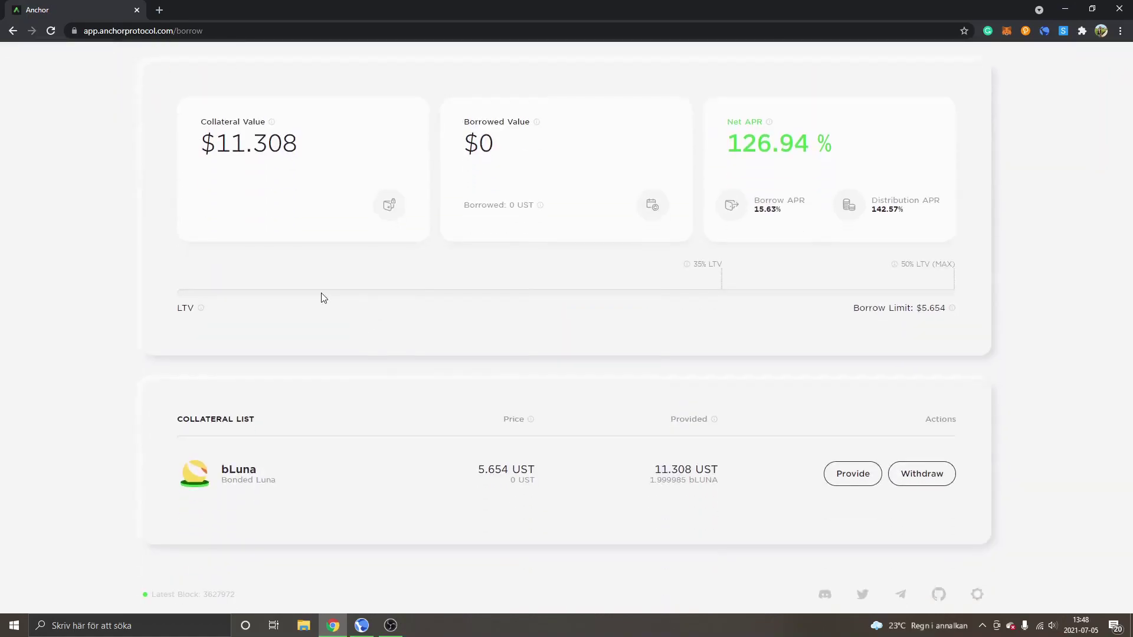
scroll(180, 251, up, 1)
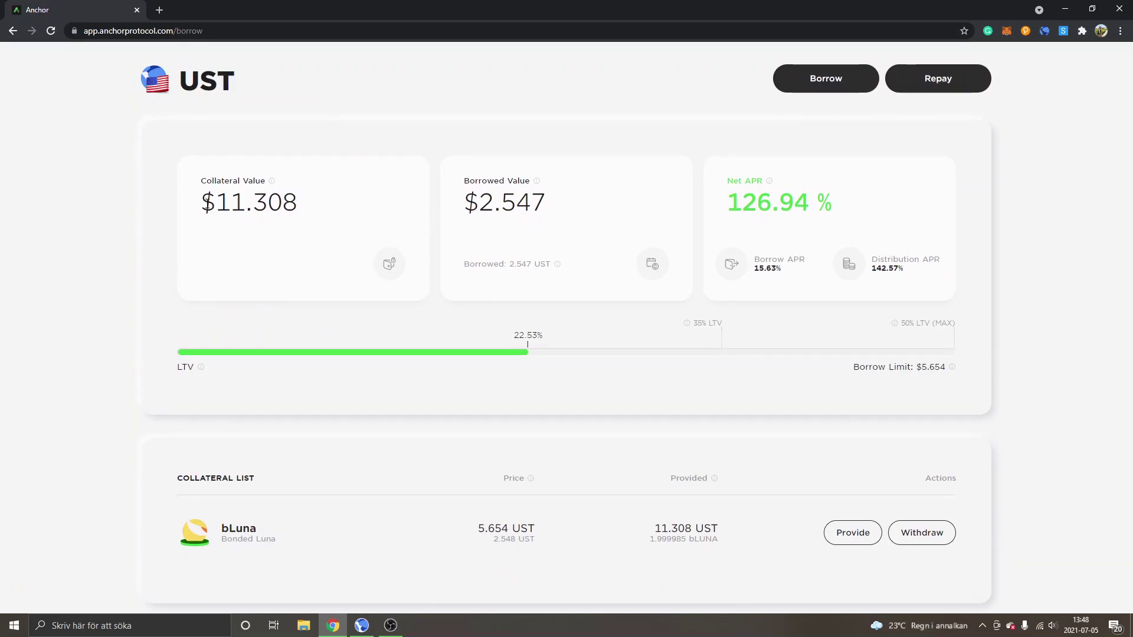
drag(201, 203, 296, 209)
click(296, 210)
drag(732, 204, 842, 210)
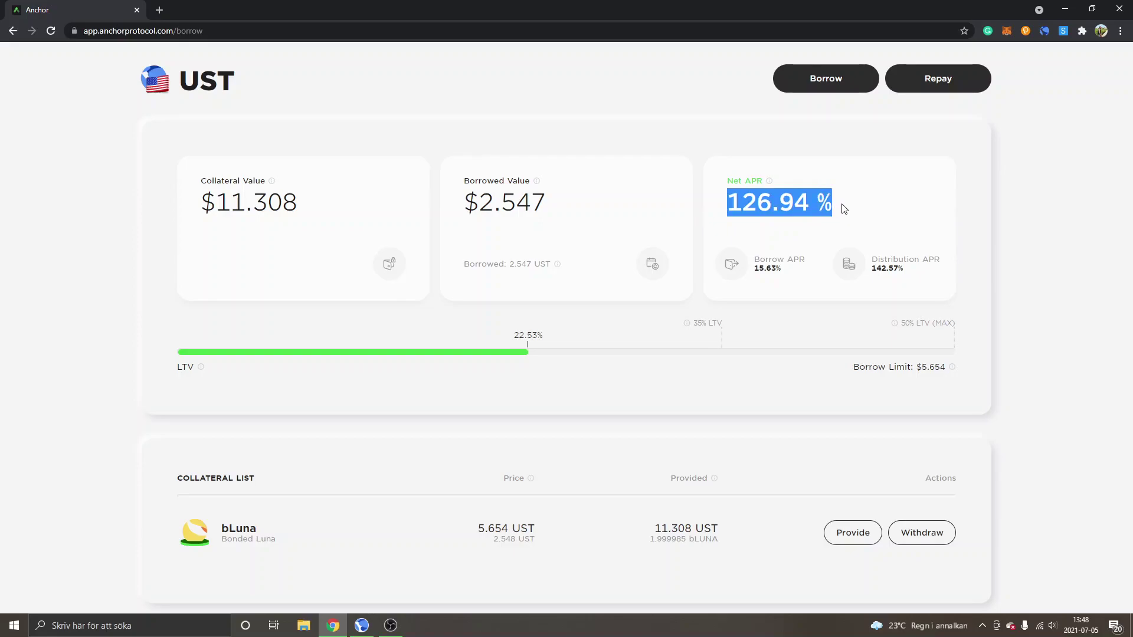
click(839, 210)
drag(570, 208, 465, 211)
click(579, 211)
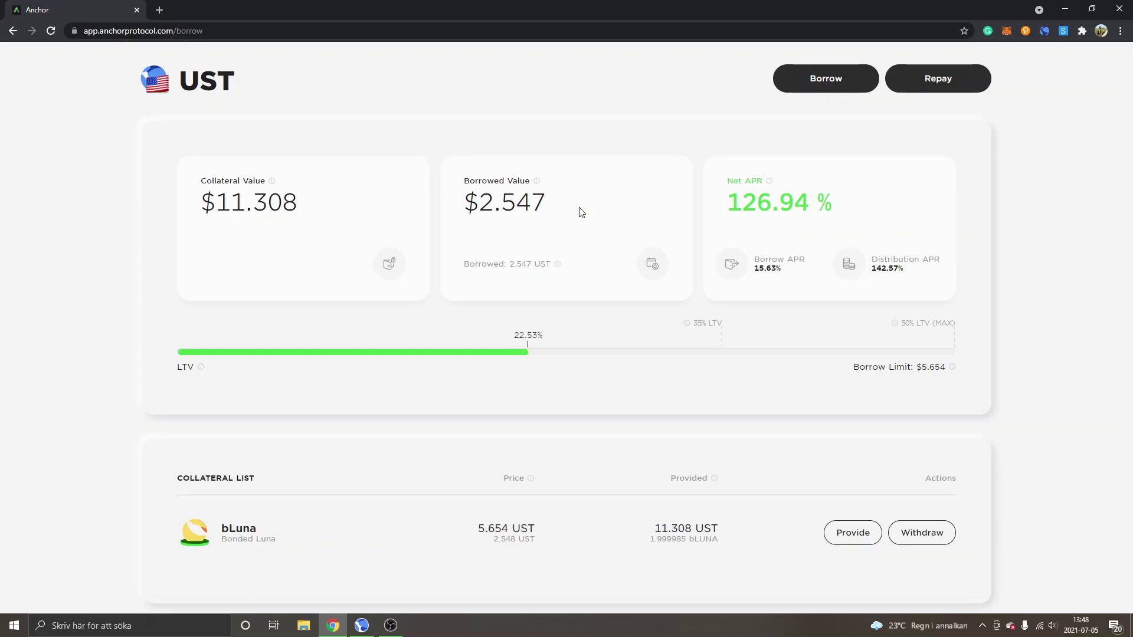
scroll(581, 212, up, 1)
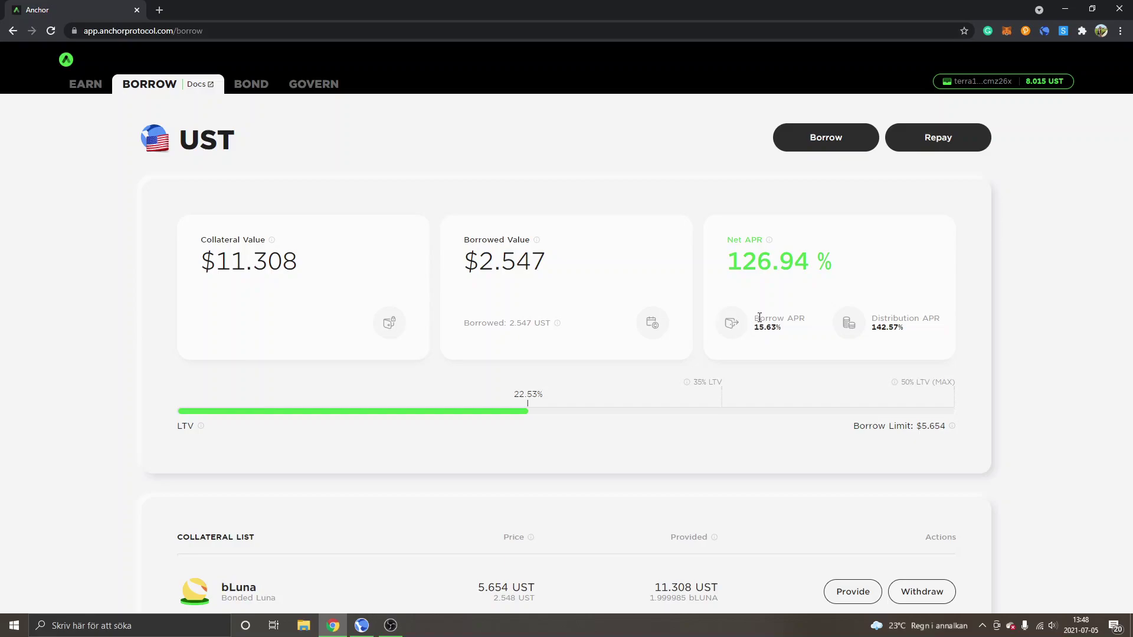
drag(780, 327, 757, 330)
click(586, 270)
Open the Earn page, which shows 0 UST deposited at 19.45% APY.
click(87, 86)
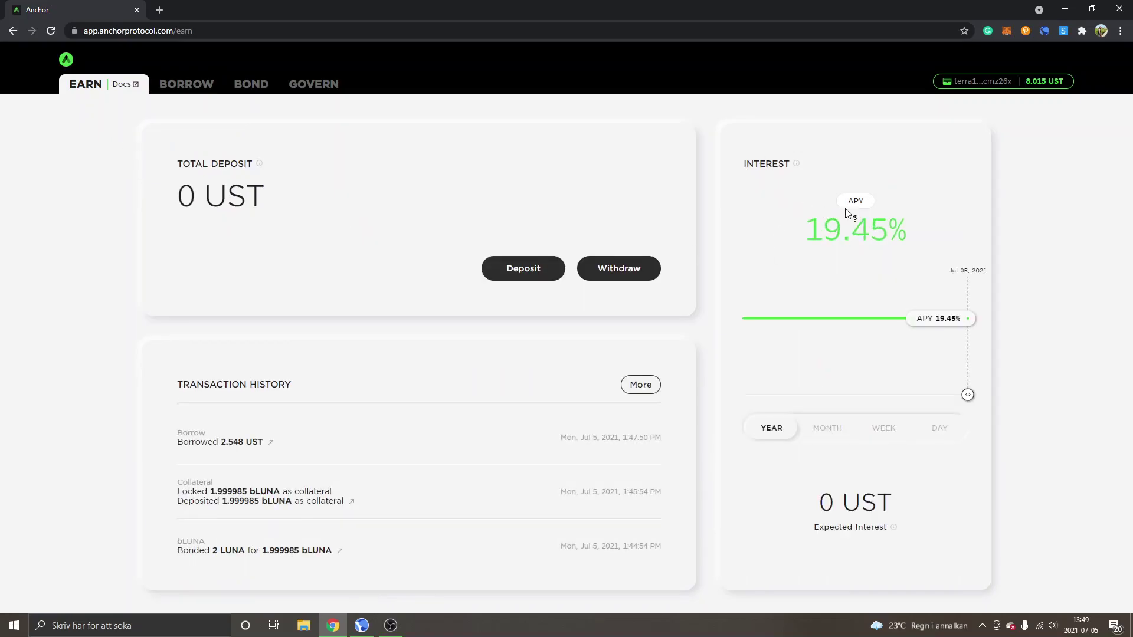
mouse_move(851, 204)
scroll(1046, 267, down, 1)
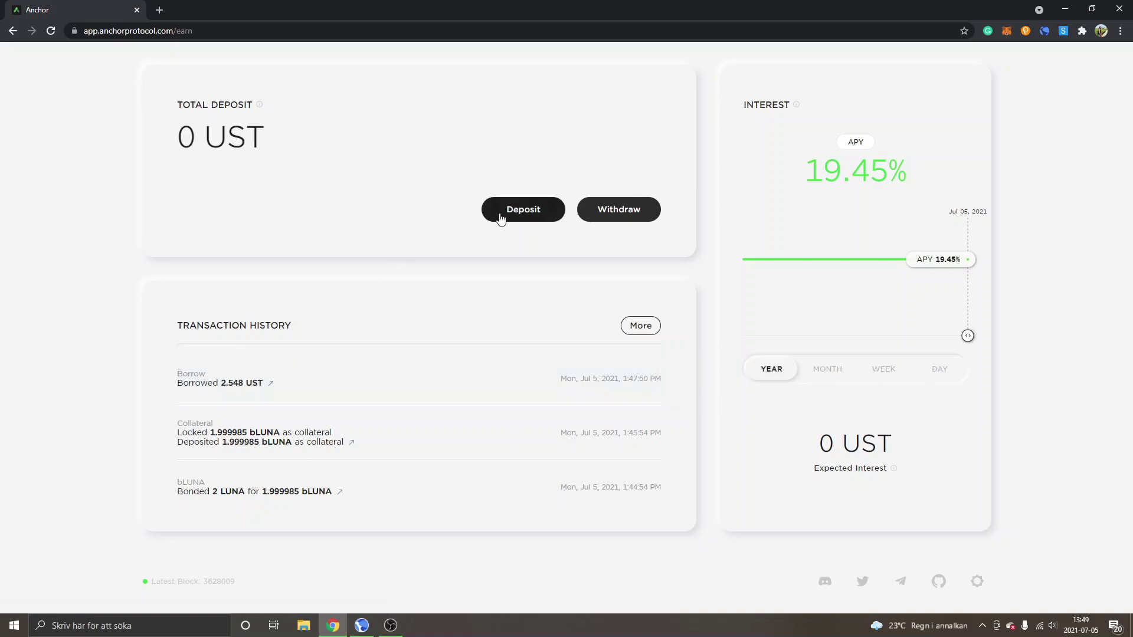
Deposit 2.5 UST and approve it in the wallet, bringing the total deposit to 2.499 UST.
click(523, 214)
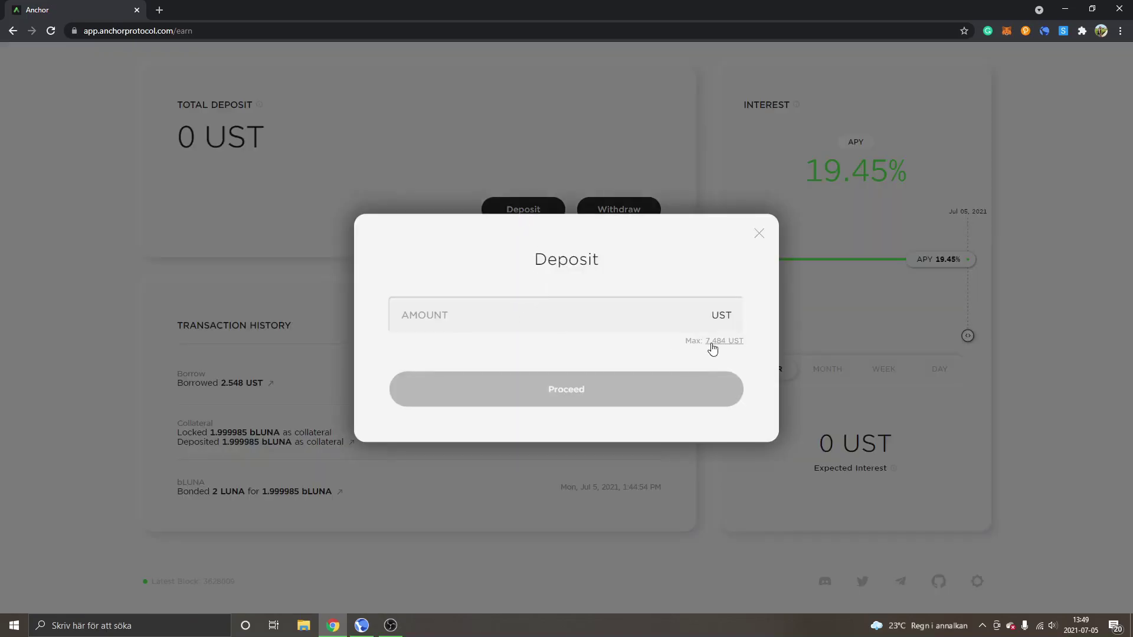
click(518, 315)
text(2.5)
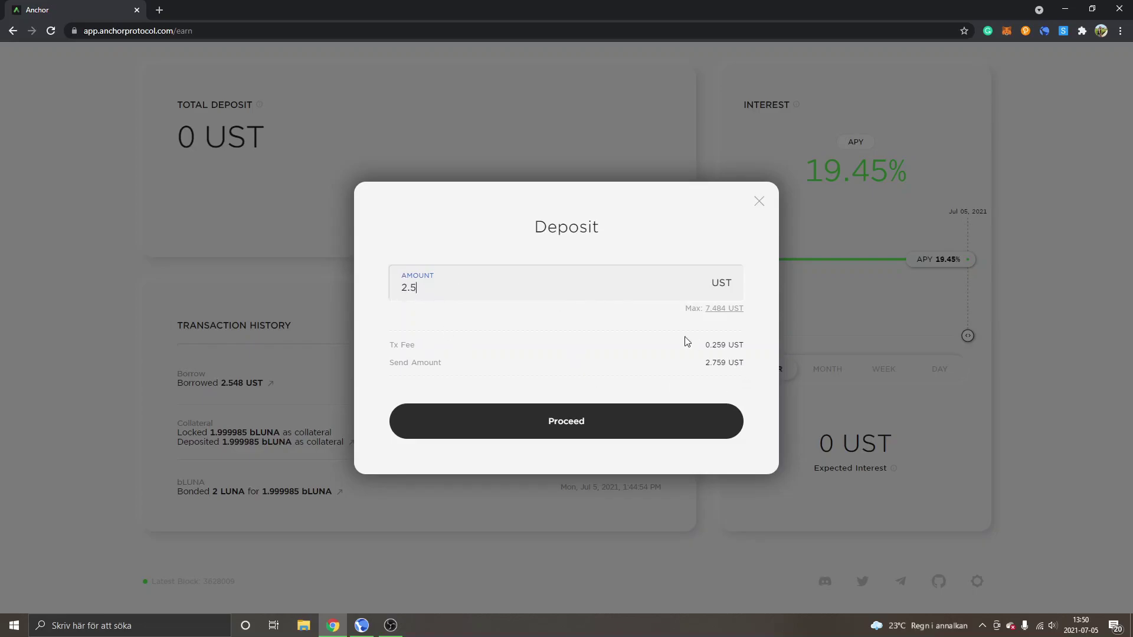
click(598, 434)
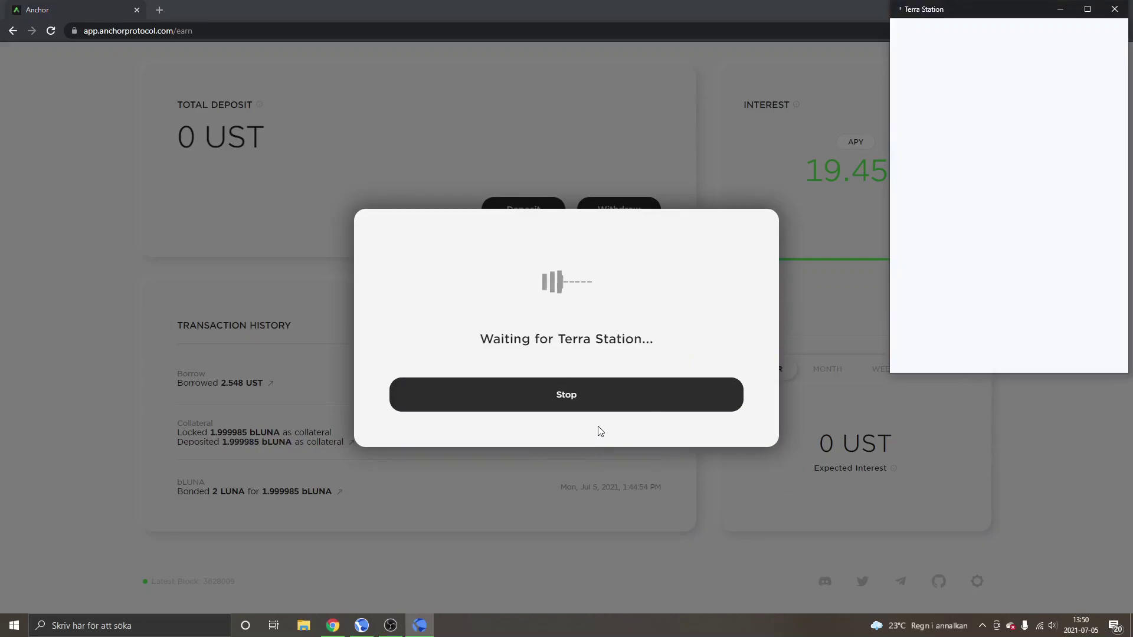
click(1085, 288)
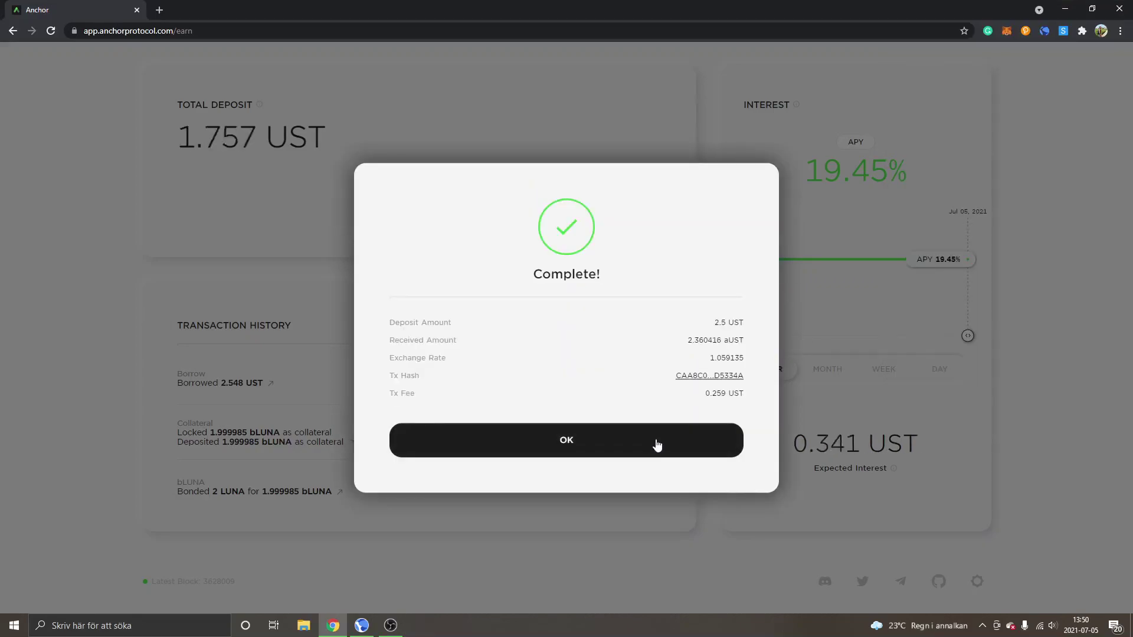
click(657, 445)
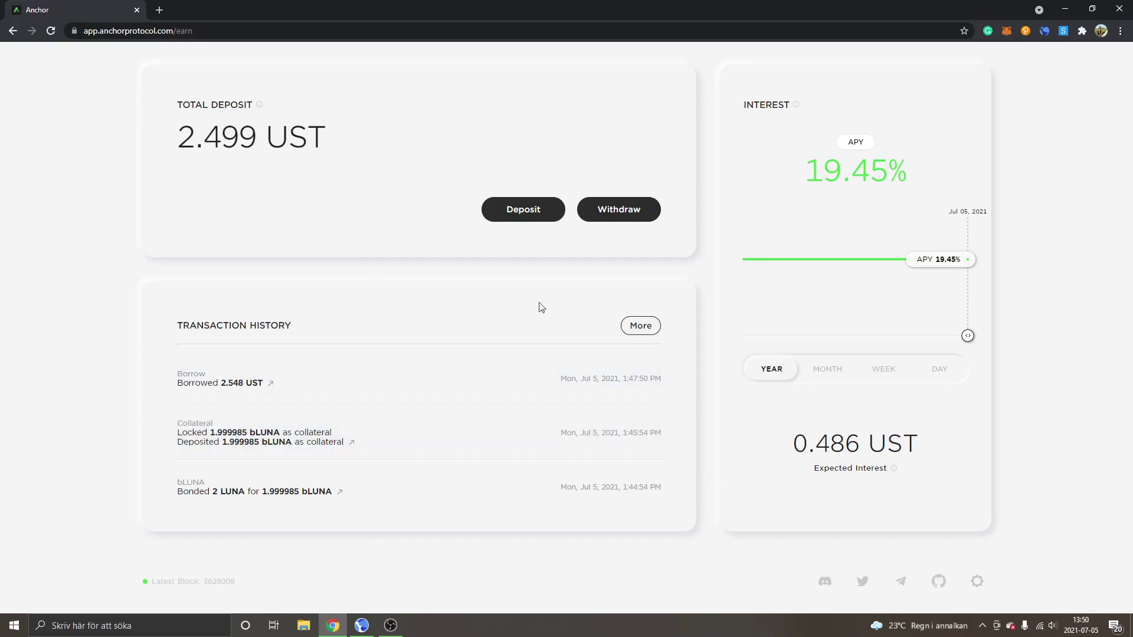
drag(792, 447, 921, 450)
click(926, 475)
scroll(1023, 392, up, 1)
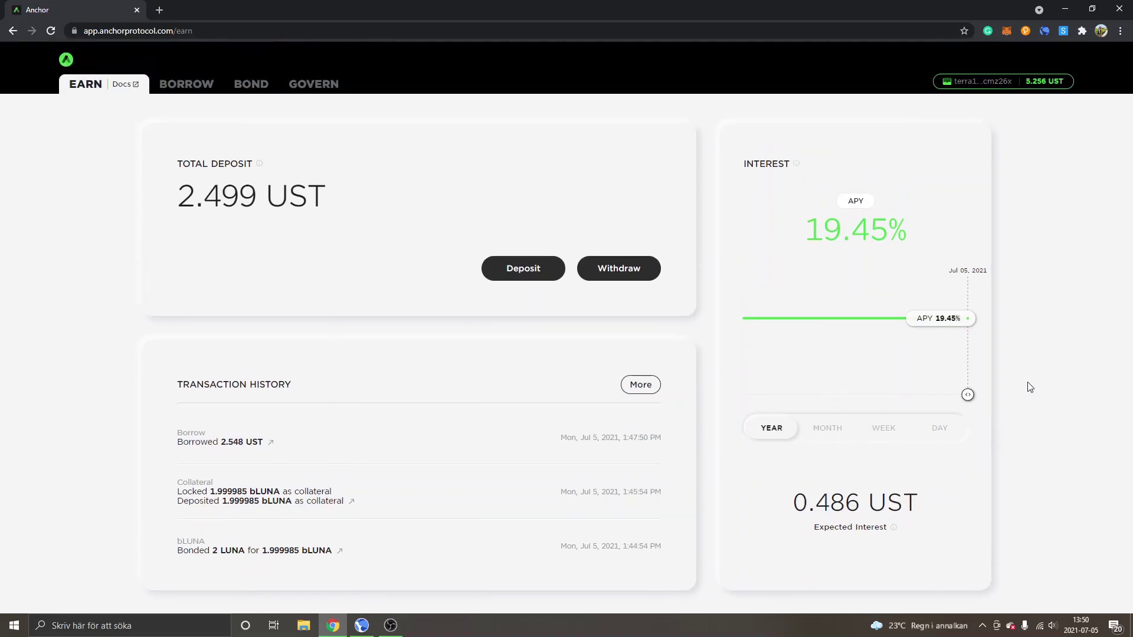